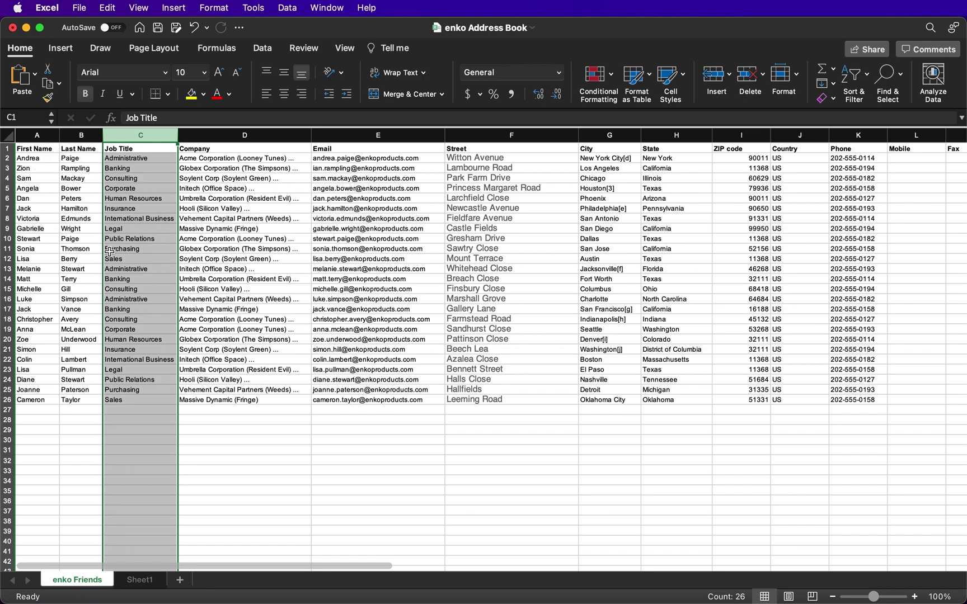
Clear the Job Title column selection and select the field-name header row of the enko Friends sheet.
{"action": "left_click", "coordinate": [91, 251]}
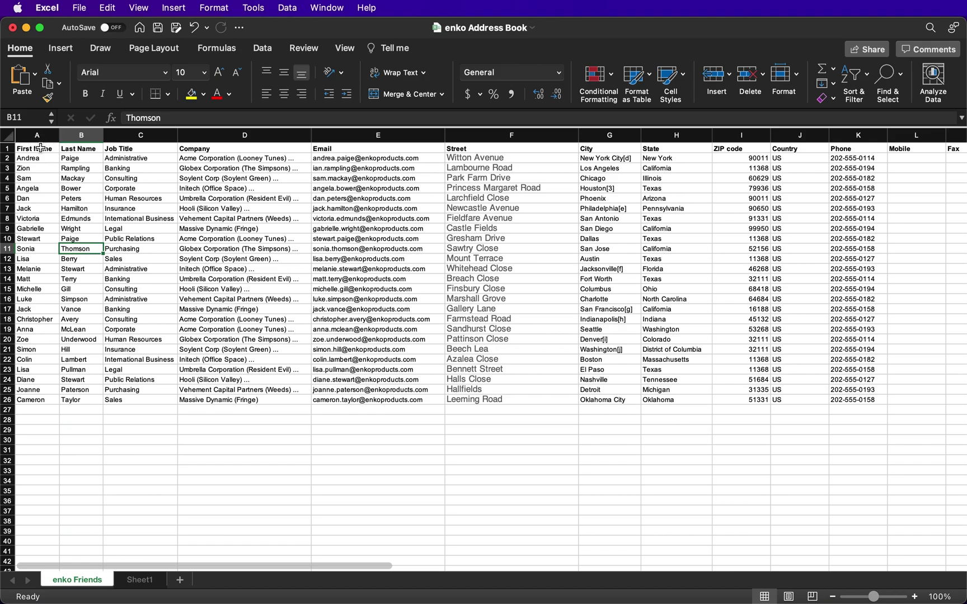
{"action": "left_click", "coordinate": [5, 149]}
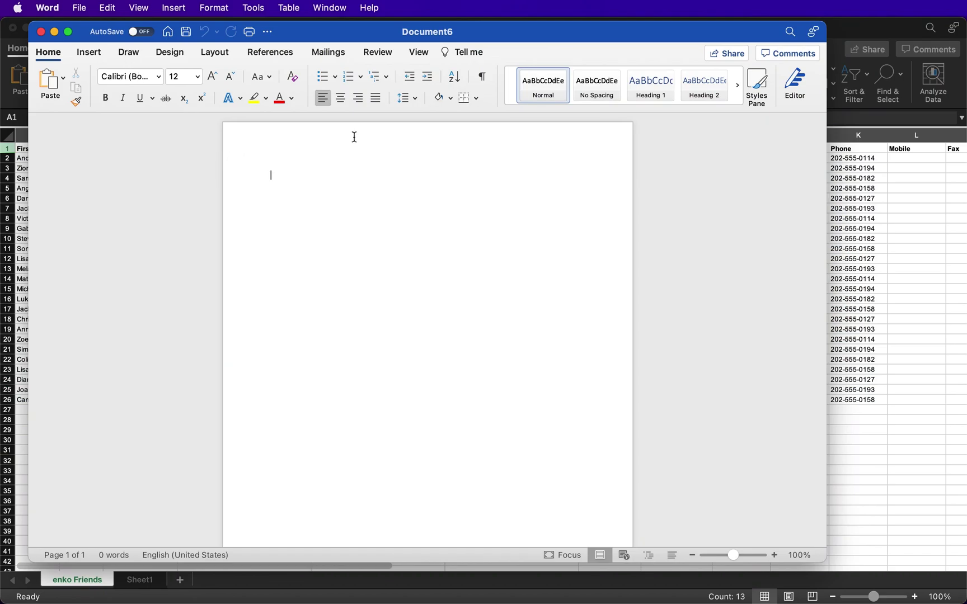
Start a labels mail merge using the portrait Microsoft 30 Per Page address label, 1" × 2.63".
{"action": "left_click", "coordinate": [341, 55]}
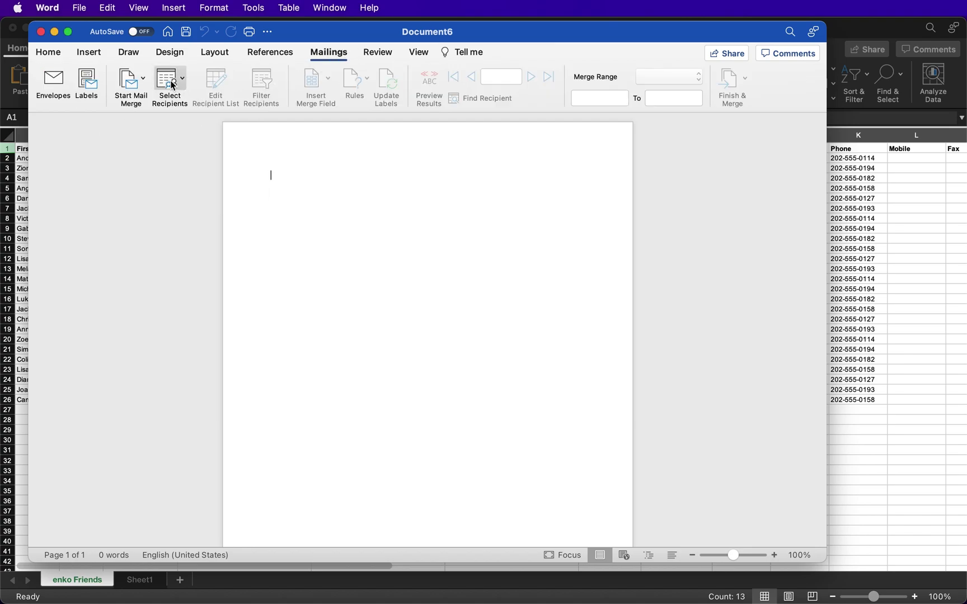
{"action": "left_click", "coordinate": [141, 83]}
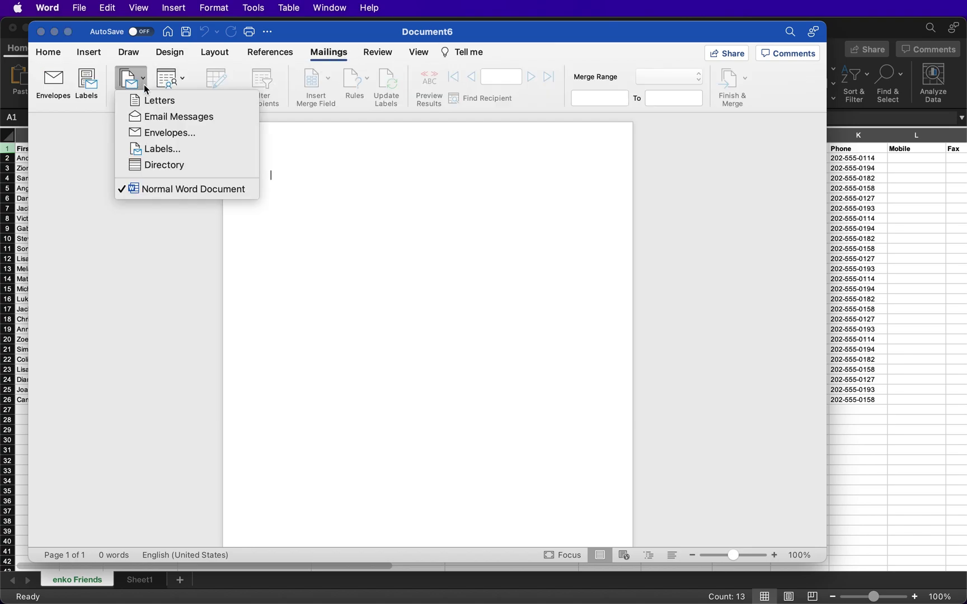
{"action": "left_click", "coordinate": [187, 149]}
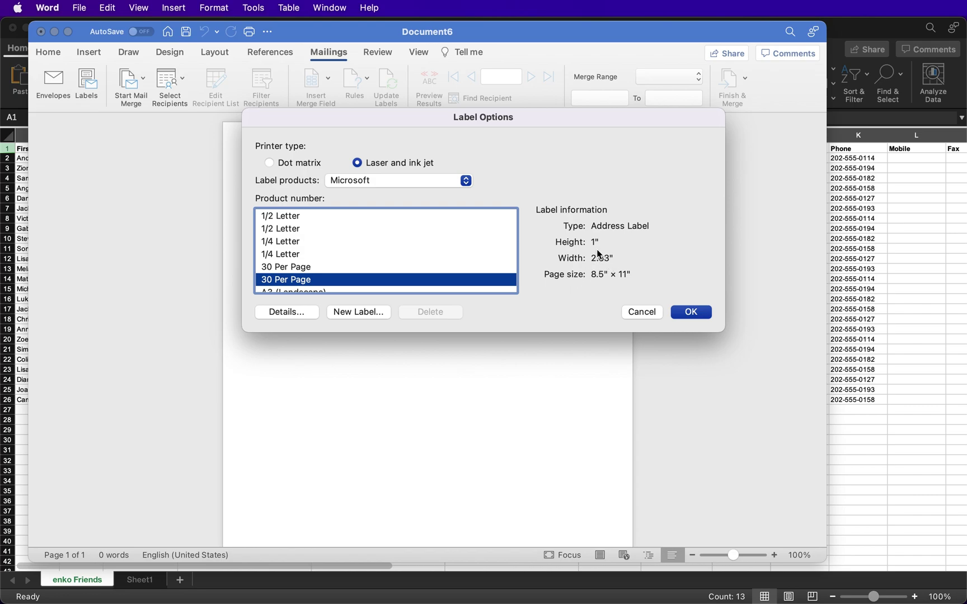
{"action": "left_click", "coordinate": [300, 269]}
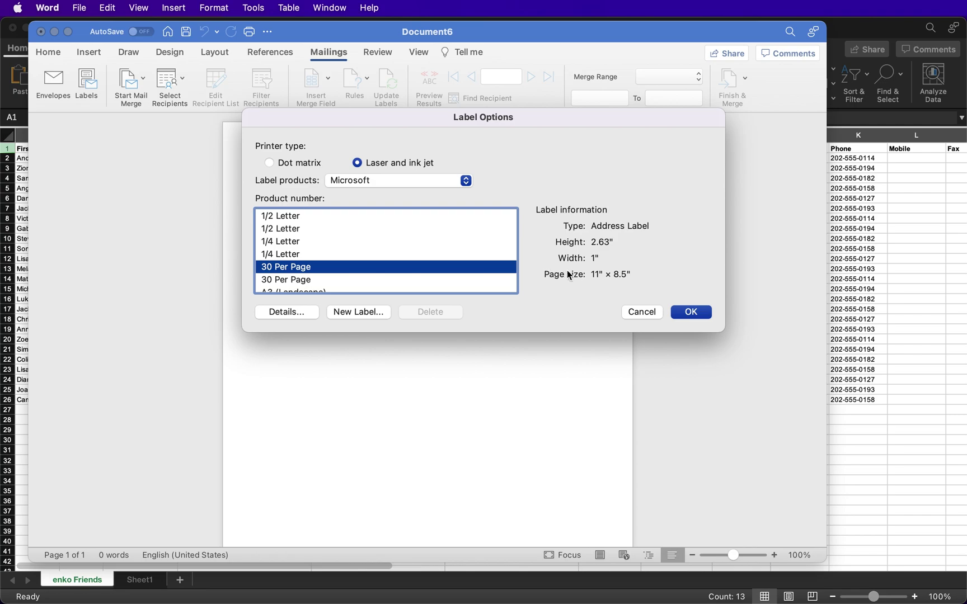
{"action": "left_click", "coordinate": [363, 280]}
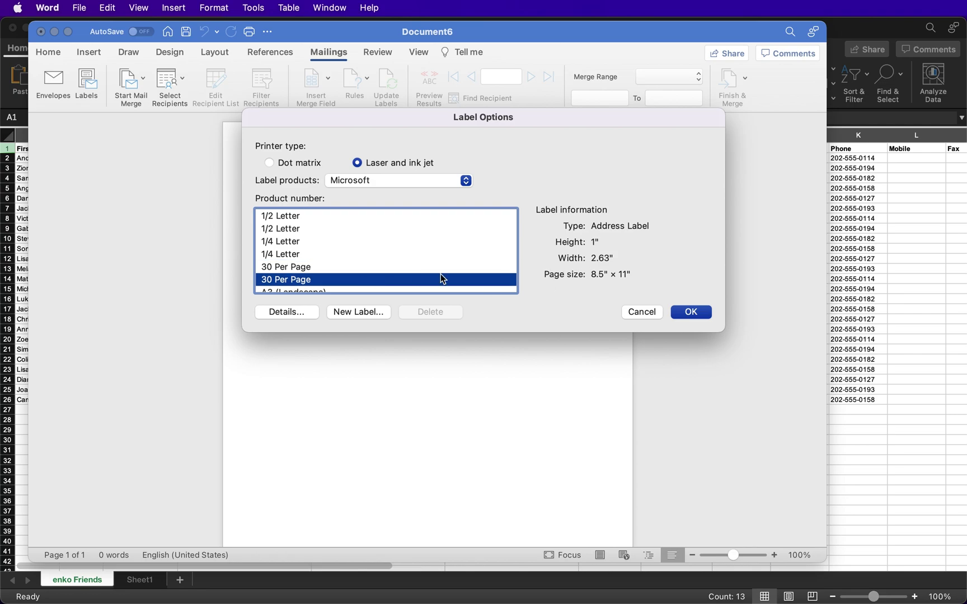
{"action": "left_click", "coordinate": [691, 312]}
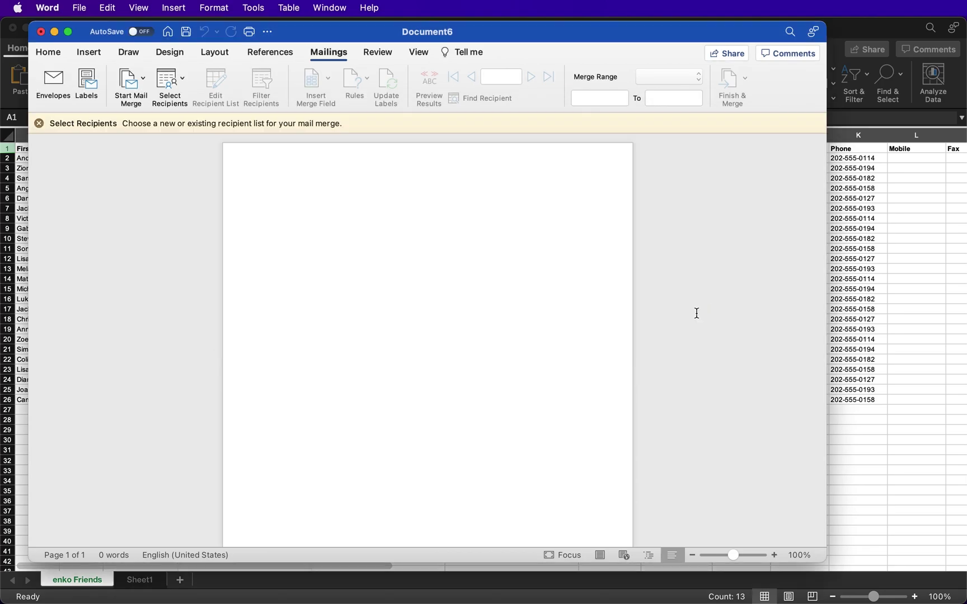
Use the enko Friends sheet of enko Address Book.xlsx as the labels' recipient list.
{"action": "left_click", "coordinate": [183, 80]}
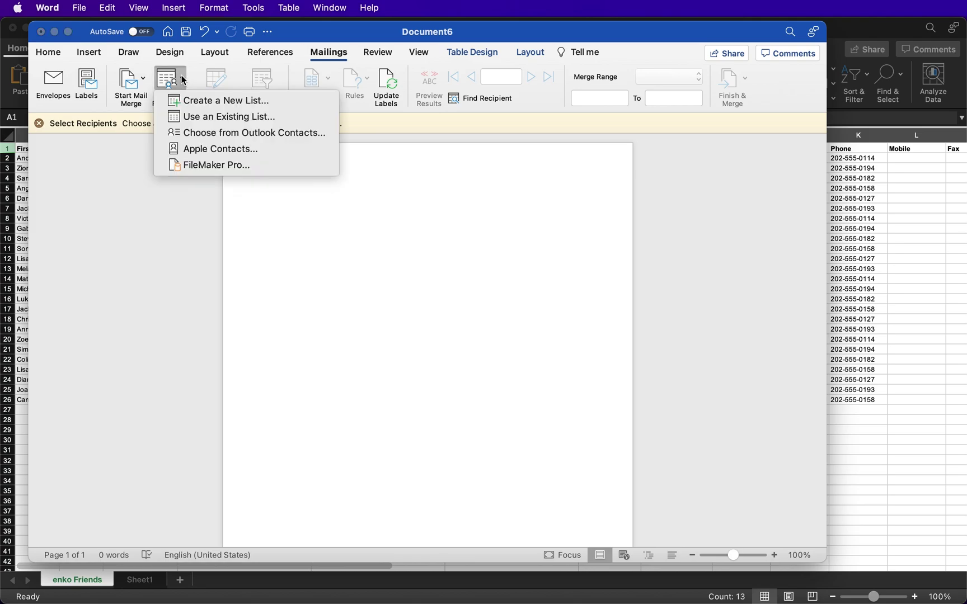
{"action": "left_click", "coordinate": [211, 117]}
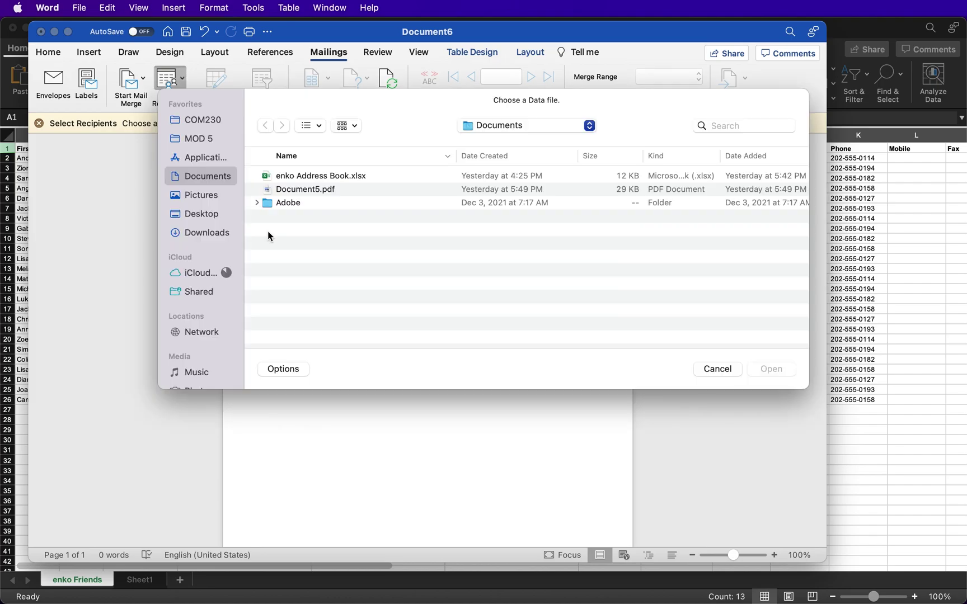
{"action": "double_click", "coordinate": [320, 176]}
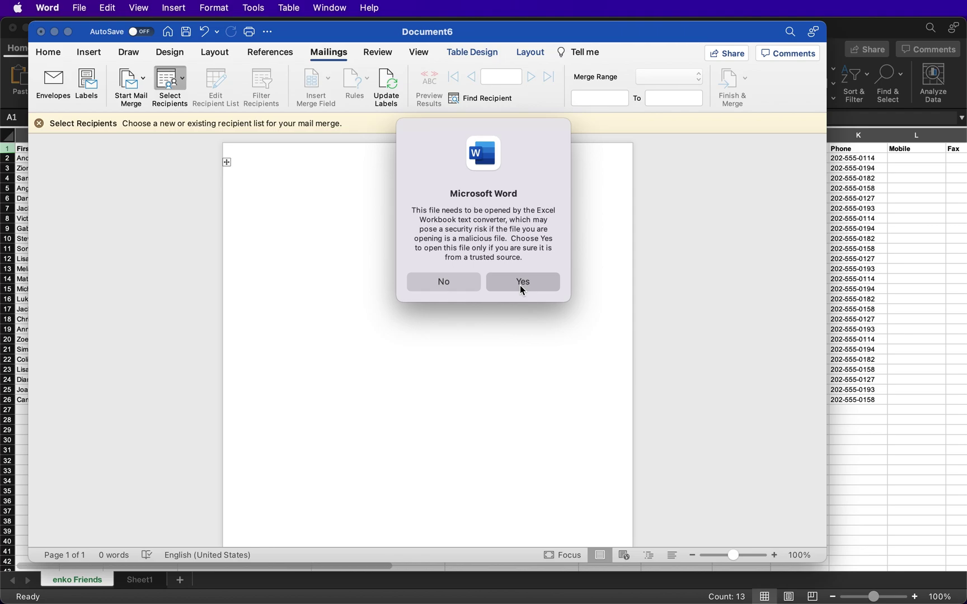
{"action": "left_click", "coordinate": [521, 282]}
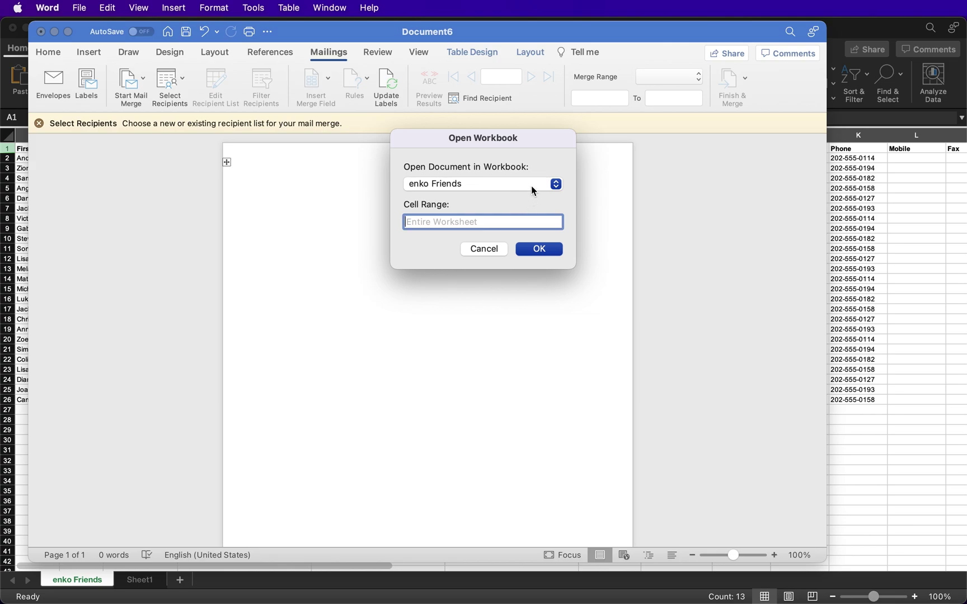
{"action": "left_click", "coordinate": [531, 185]}
{"action": "left_click", "coordinate": [530, 186]}
{"action": "left_click", "coordinate": [464, 186]}
{"action": "left_click", "coordinate": [468, 186]}
{"action": "key", "text": "Return"}
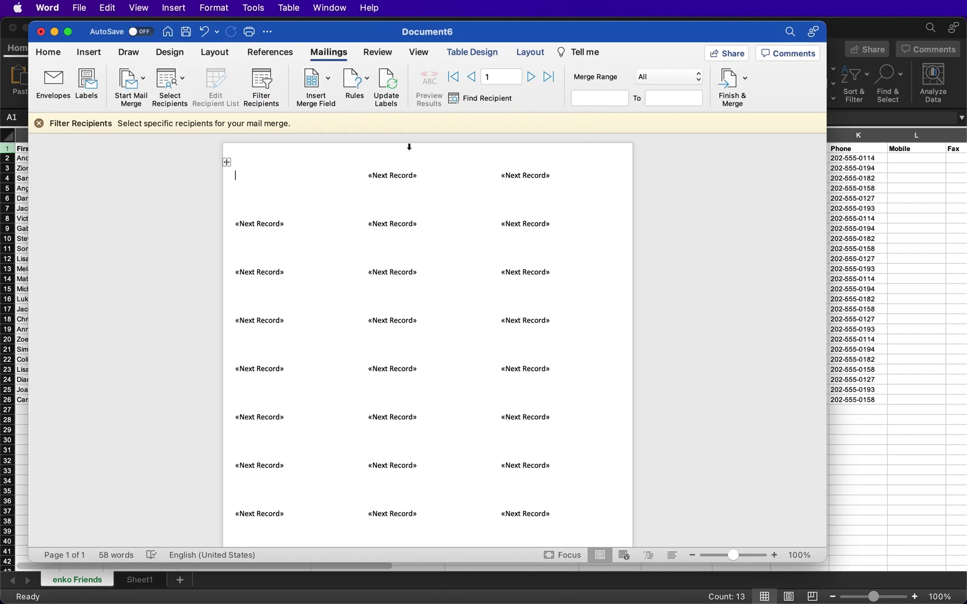
Insert «First_Name»«Last_Name» on the first line and «Job_Title» on the second line of the first label.
{"action": "left_click", "coordinate": [324, 82]}
{"action": "left_click", "coordinate": [361, 105]}
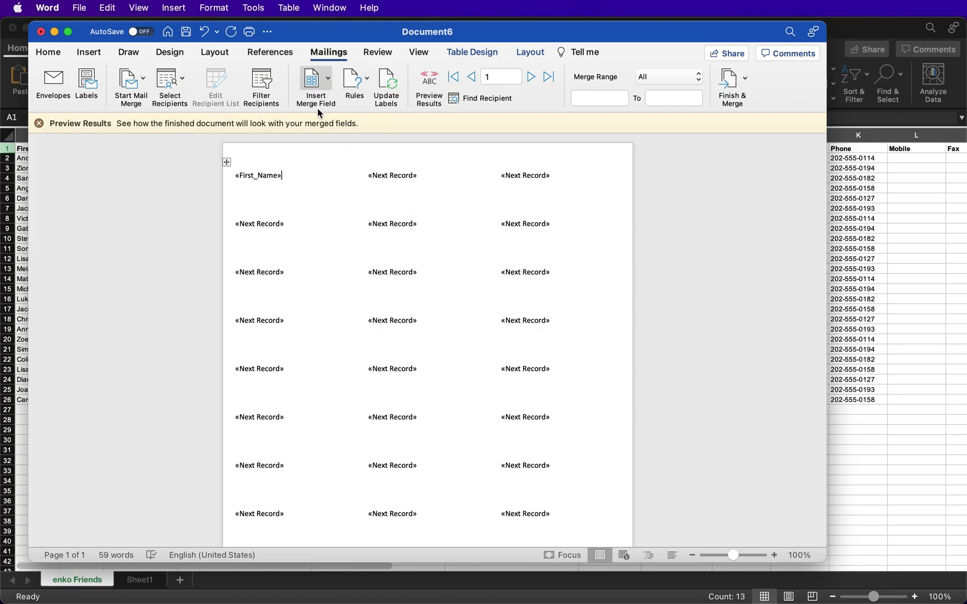
{"action": "left_click", "coordinate": [335, 111]}
{"action": "key", "text": "Return"}
{"action": "left_click", "coordinate": [328, 82]}
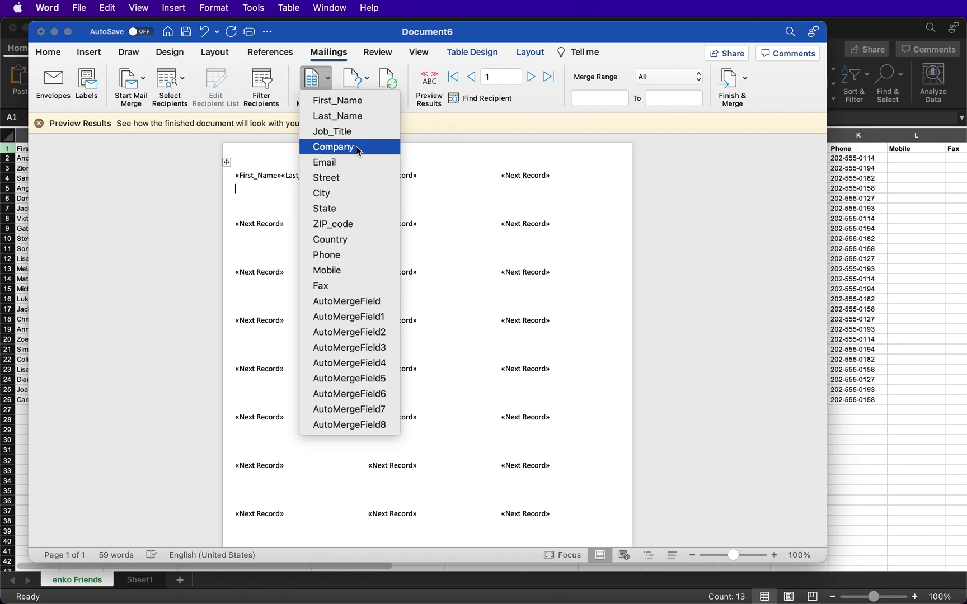
{"action": "left_click", "coordinate": [358, 126]}
{"action": "key", "text": "Return"}
Add the «Street» line and the «City» «State» «ZIP_code» line to the first label.
{"action": "left_click", "coordinate": [328, 82]}
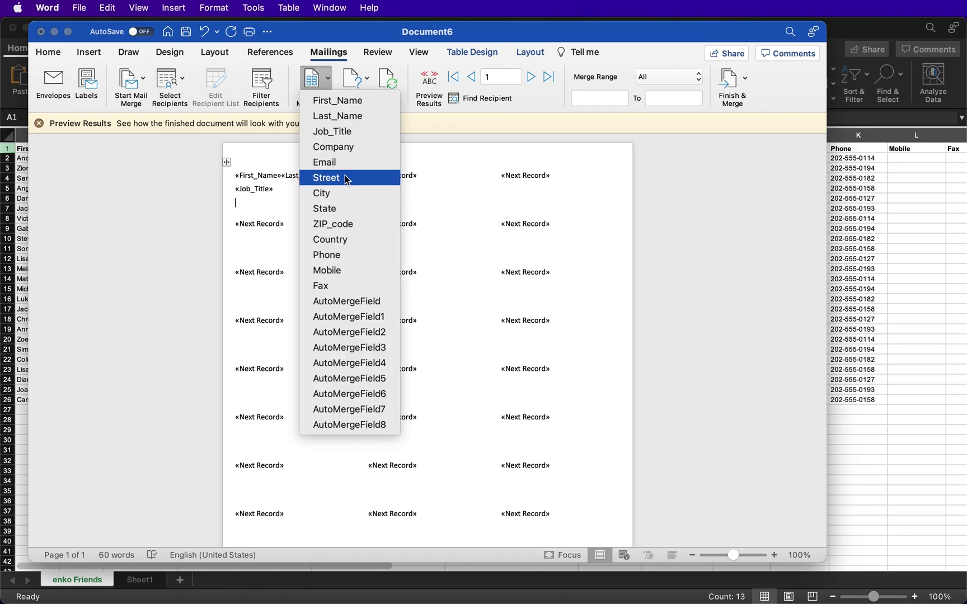
{"action": "left_click", "coordinate": [347, 178]}
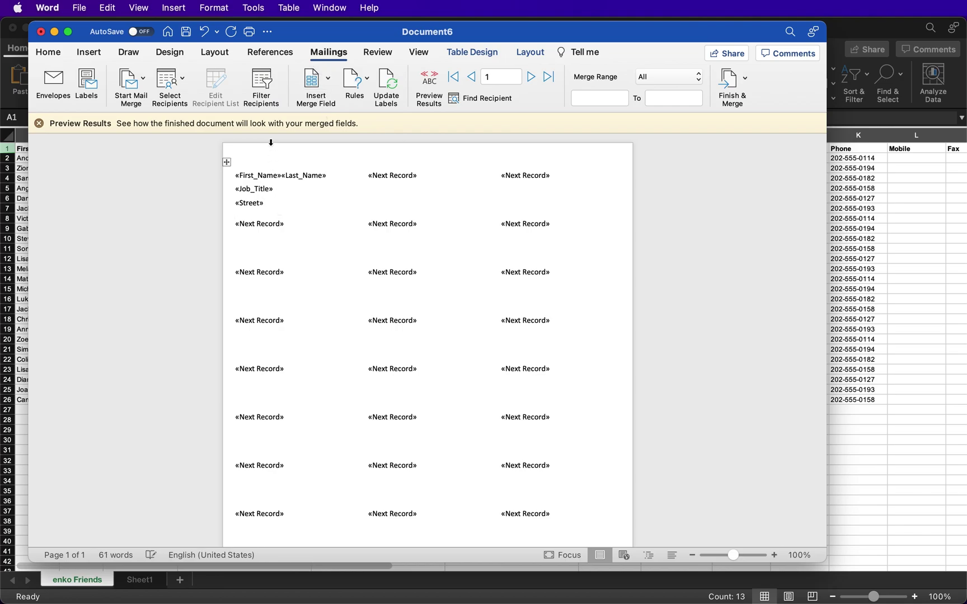
{"action": "left_click", "coordinate": [327, 83]}
{"action": "left_click", "coordinate": [330, 190]}
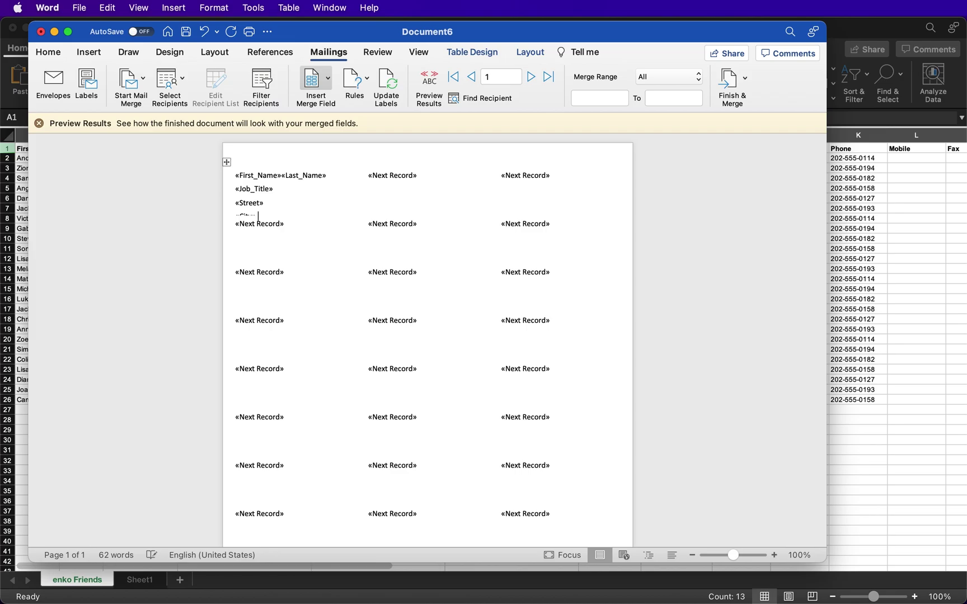
{"action": "left_click", "coordinate": [328, 78]}
{"action": "left_click", "coordinate": [347, 207]}
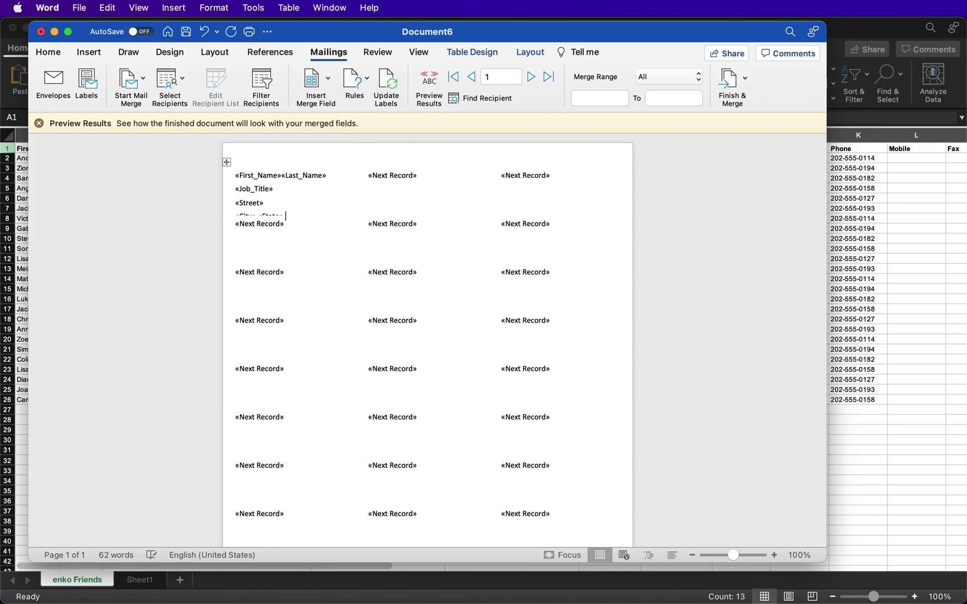
{"action": "left_click", "coordinate": [328, 78]}
{"action": "left_click", "coordinate": [334, 222]}
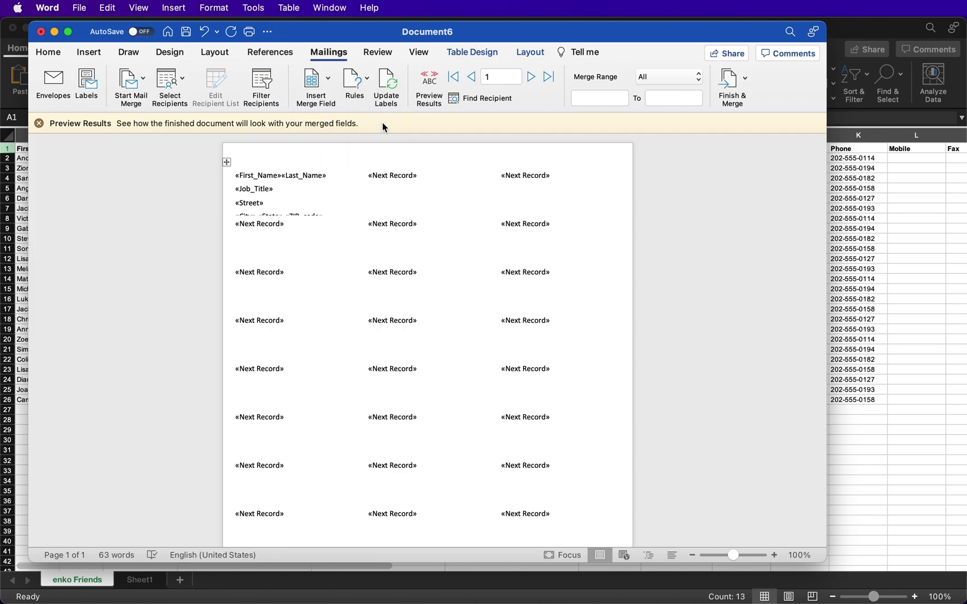
Check the merged address preview, then set the first label's text to font size 10.
{"action": "left_click", "coordinate": [427, 78]}
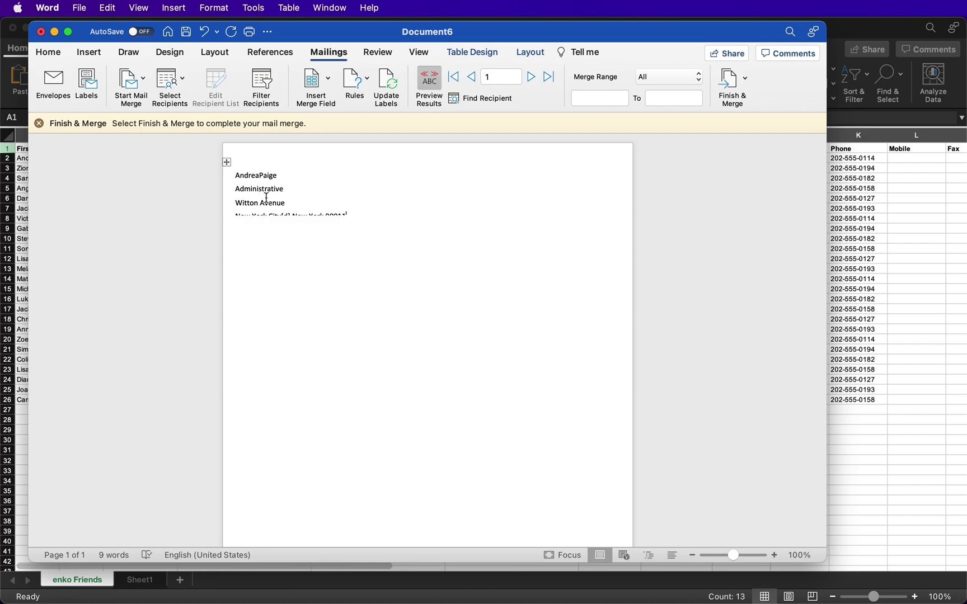
{"action": "left_click", "coordinate": [432, 84]}
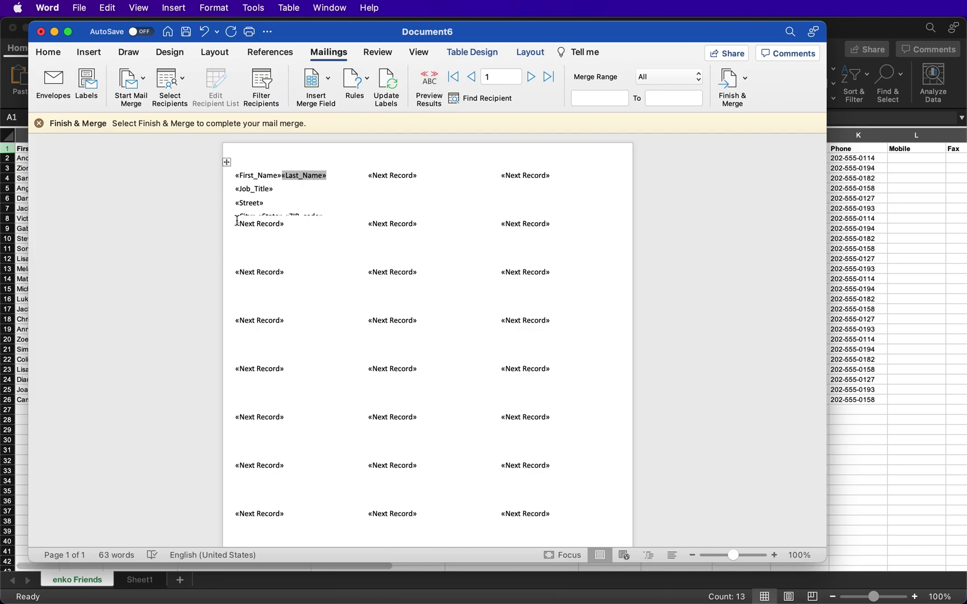
{"action": "key", "text": "Down"}
{"action": "key", "text": "Down"}
{"action": "key", "text": "super+d"}
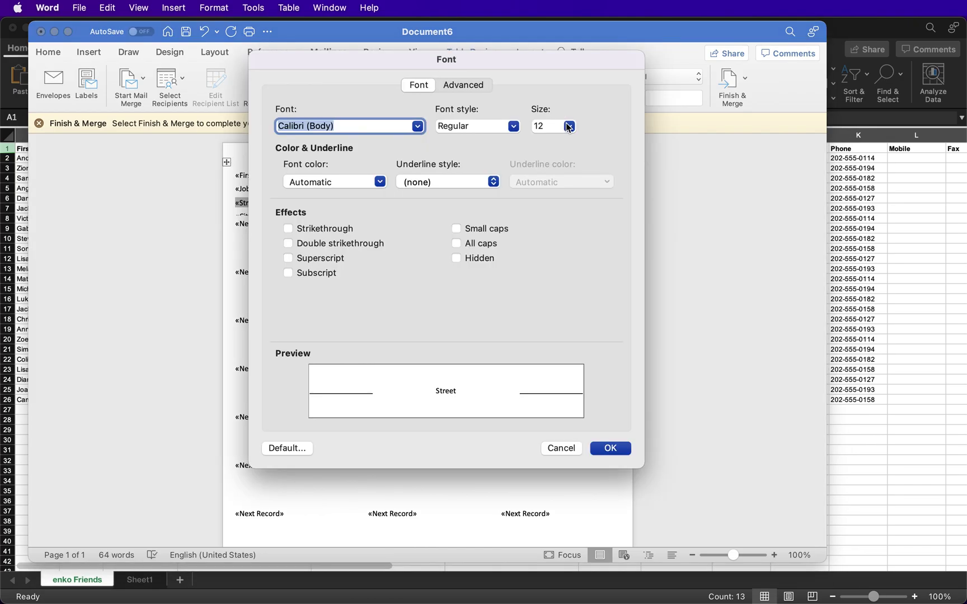
{"action": "left_click", "coordinate": [568, 126]}
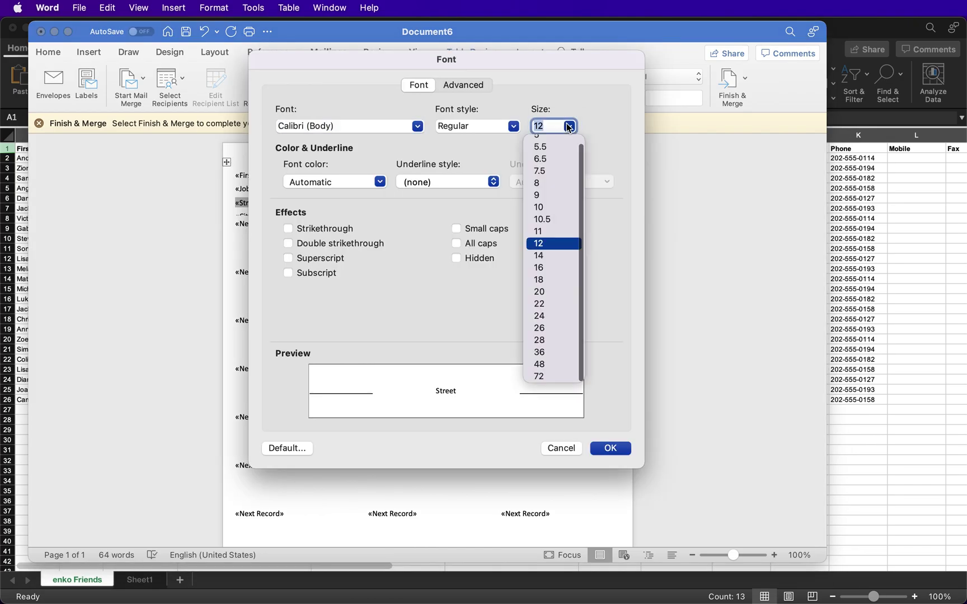
{"action": "left_click", "coordinate": [549, 205]}
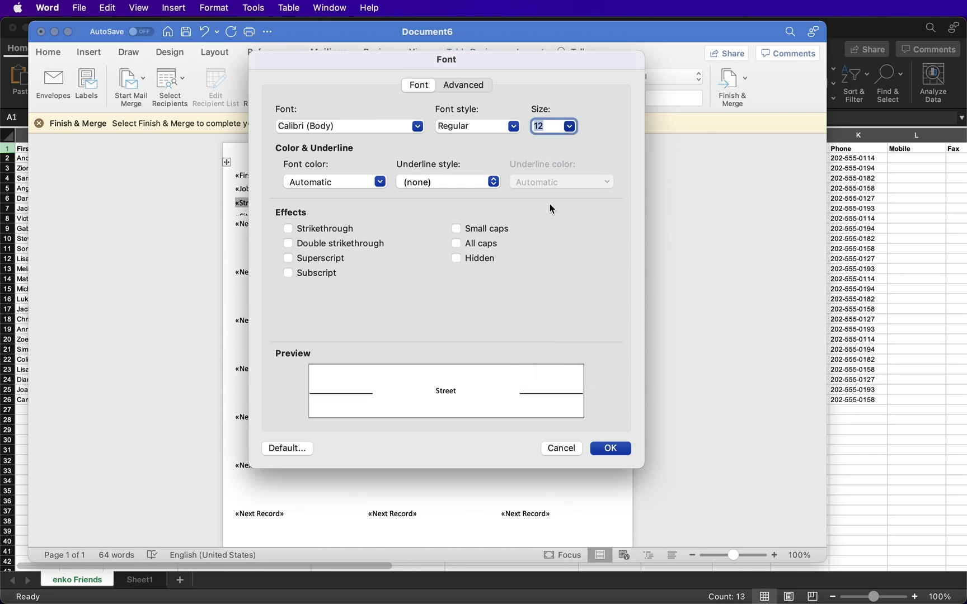
Delete the «Job_Title» line from the first label and preview the first recipient's address.
{"action": "left_click", "coordinate": [602, 447]}
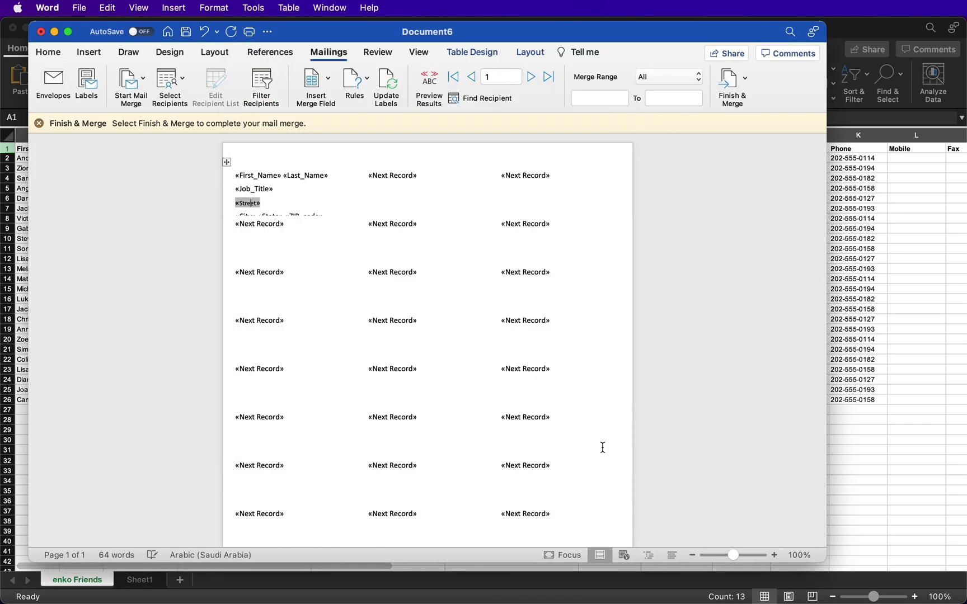
{"action": "left_click", "coordinate": [427, 80]}
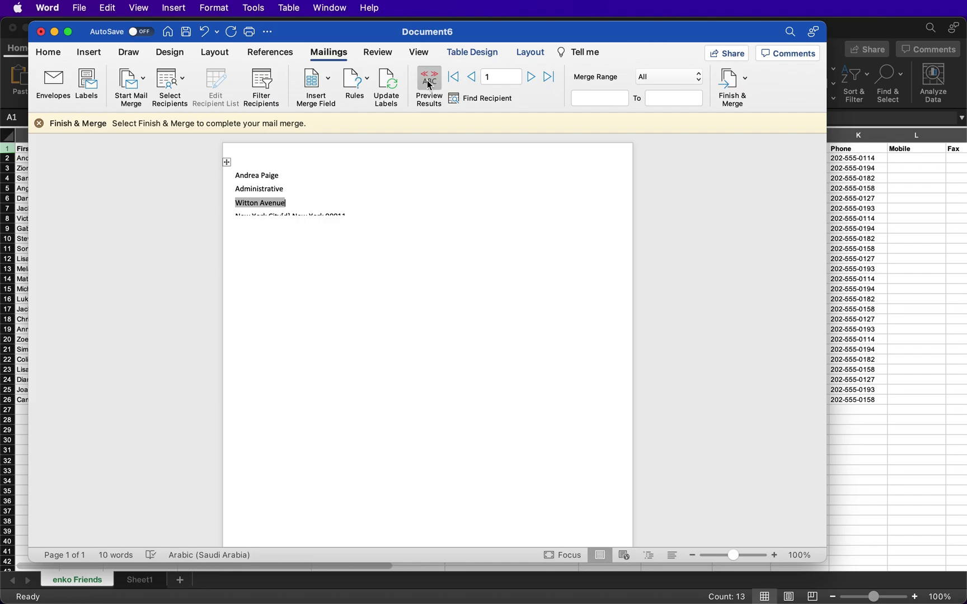
{"action": "left_click", "coordinate": [429, 84]}
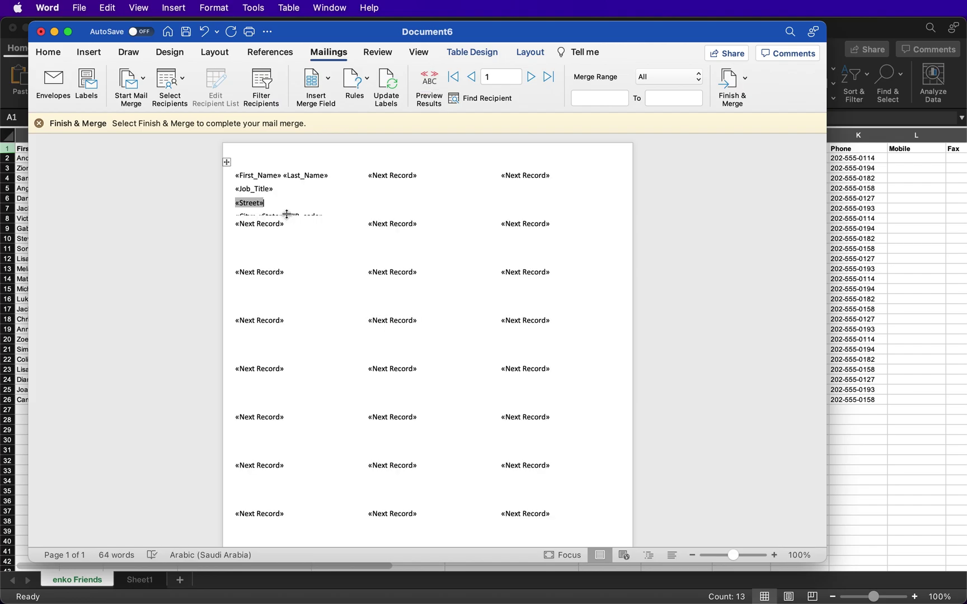
{"action": "key", "text": "Up"}
{"action": "key", "text": "BackSpace"}
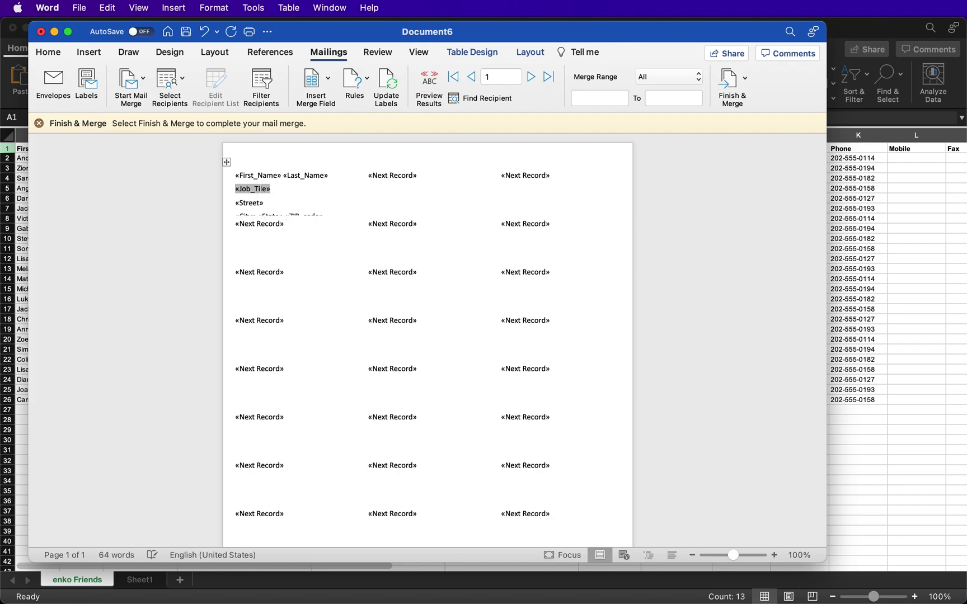
{"action": "key", "text": "BackSpace"}
{"action": "key", "text": "BackSpace"}
{"action": "key", "text": "BackSpace"}
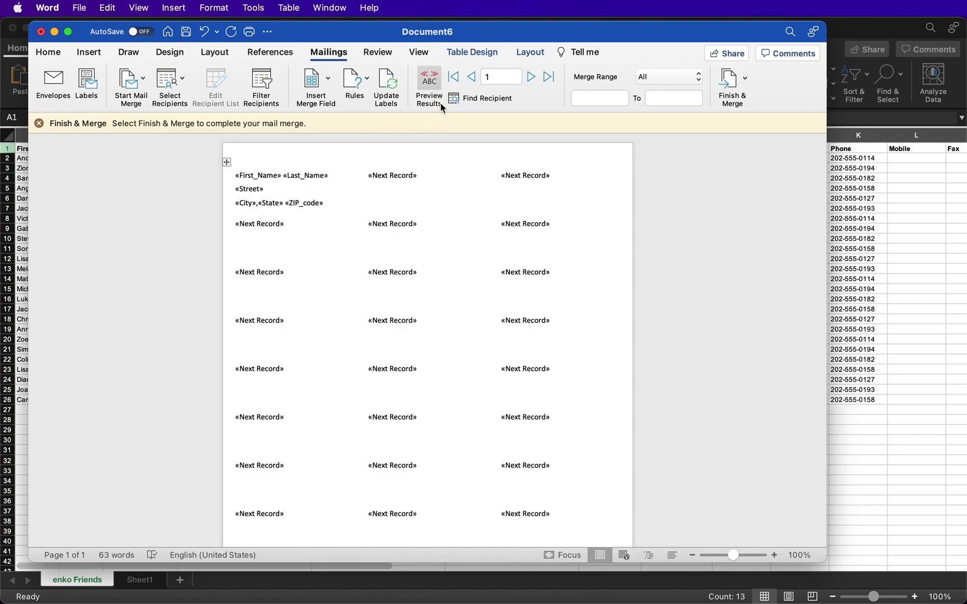
{"action": "left_click", "coordinate": [436, 75]}
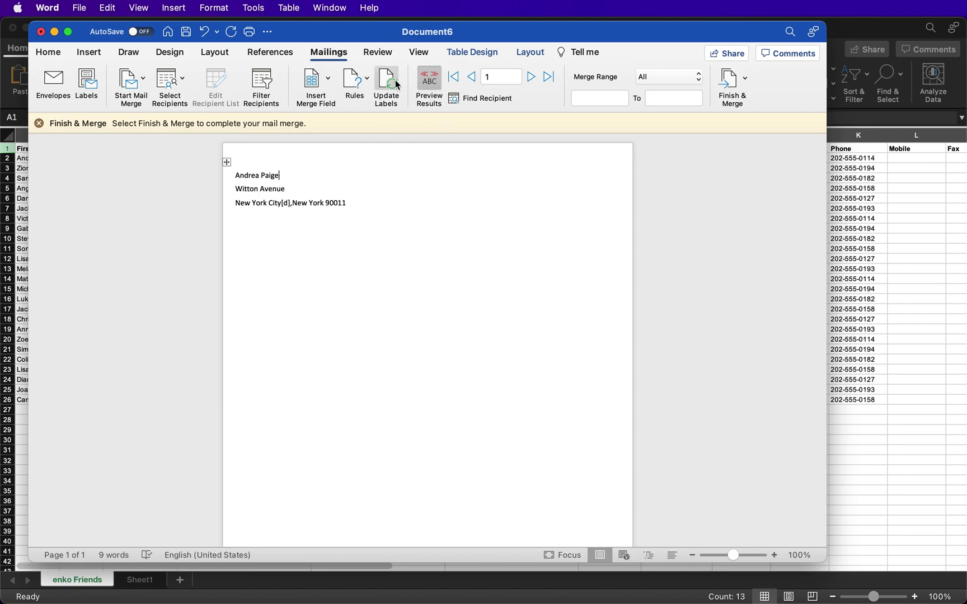
Preview all labels filled with different recipients' addresses, comparing against the Excel address book.
{"action": "left_click", "coordinate": [434, 82]}
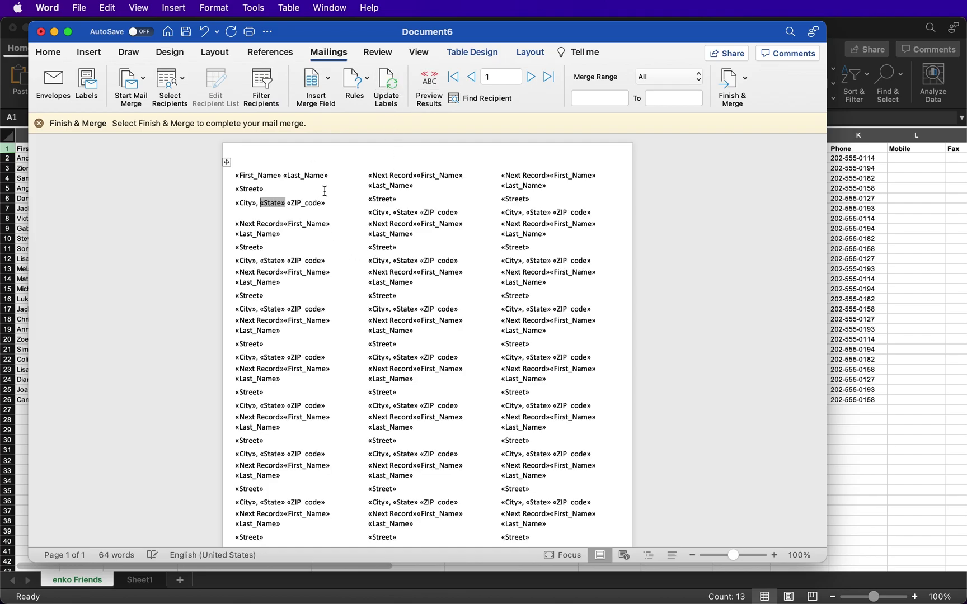
{"action": "left_click", "coordinate": [429, 80]}
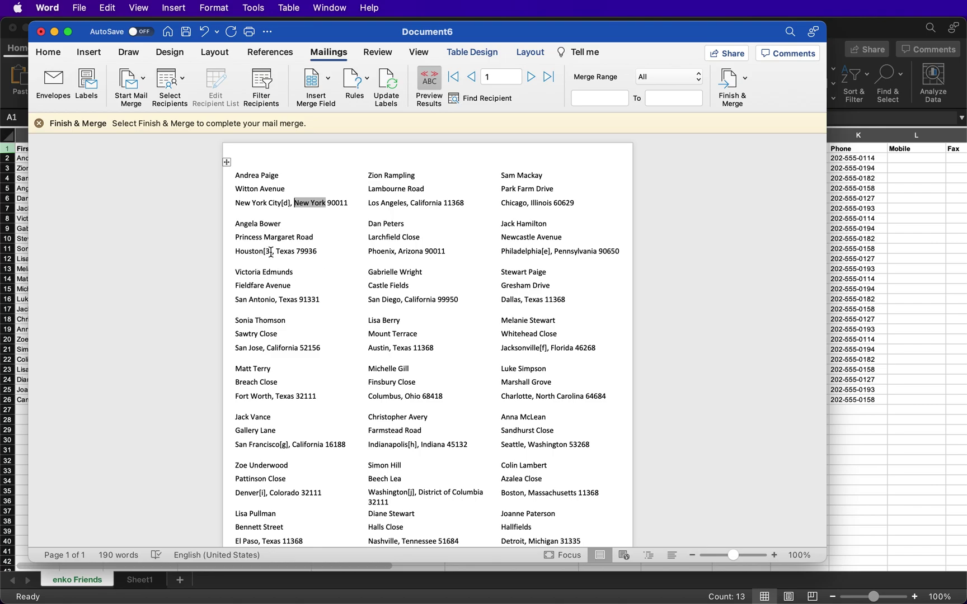
{"action": "left_click", "coordinate": [893, 207]}
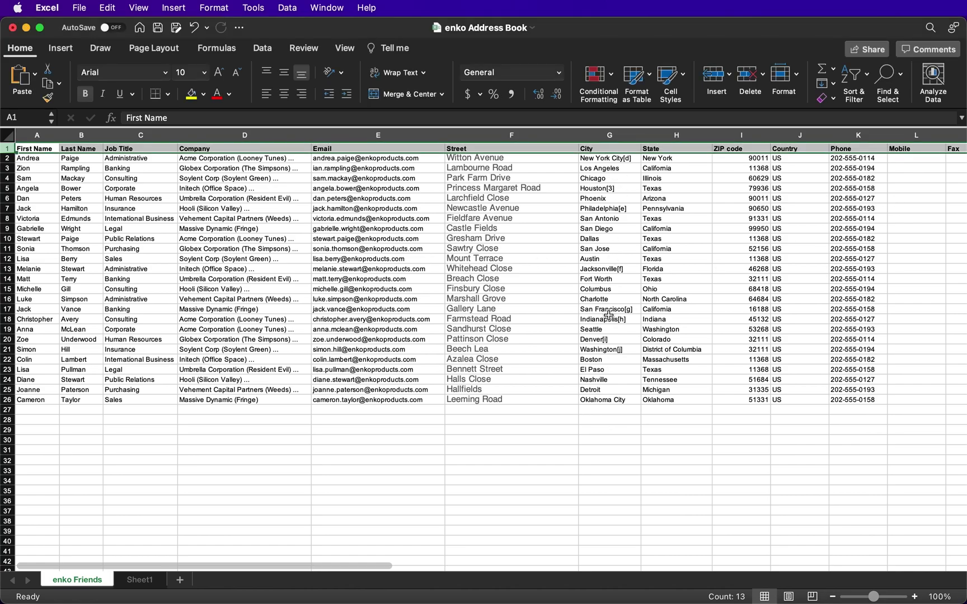
{"action": "key", "text": "super+Tab"}
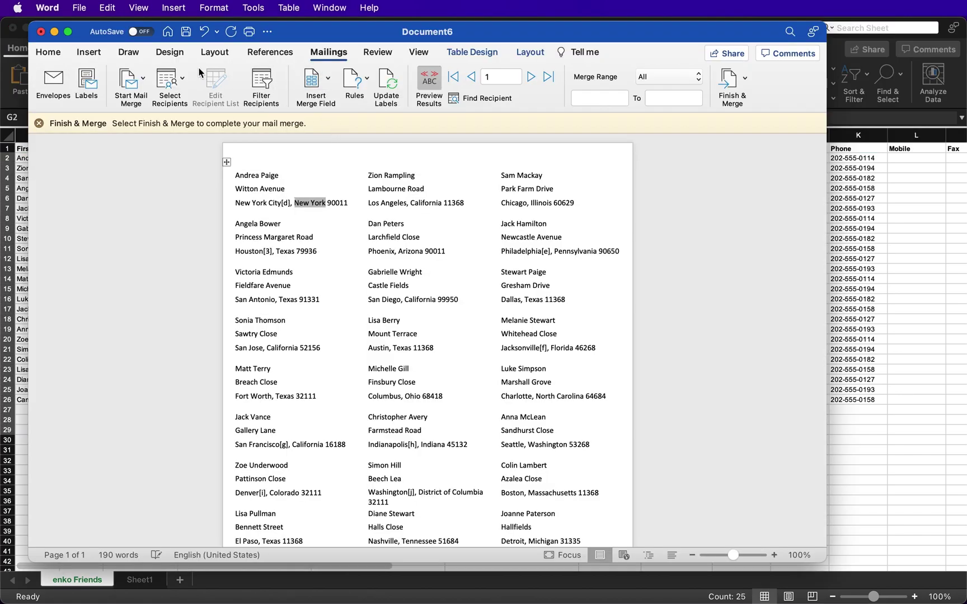
Re-link the labels to the updated Excel address book so city names lose the bracketed tags.
{"action": "left_click", "coordinate": [166, 89]}
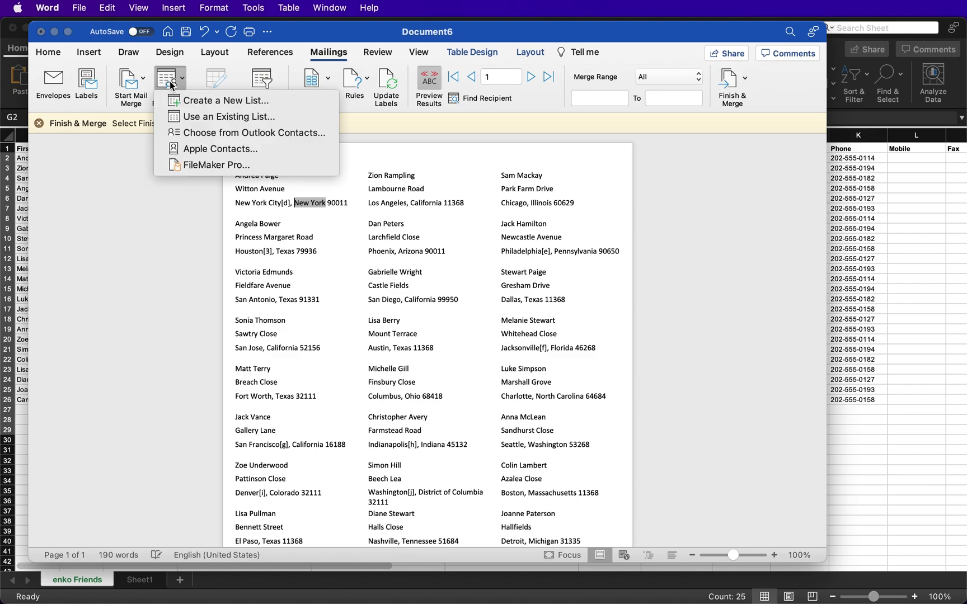
{"action": "left_click", "coordinate": [198, 120]}
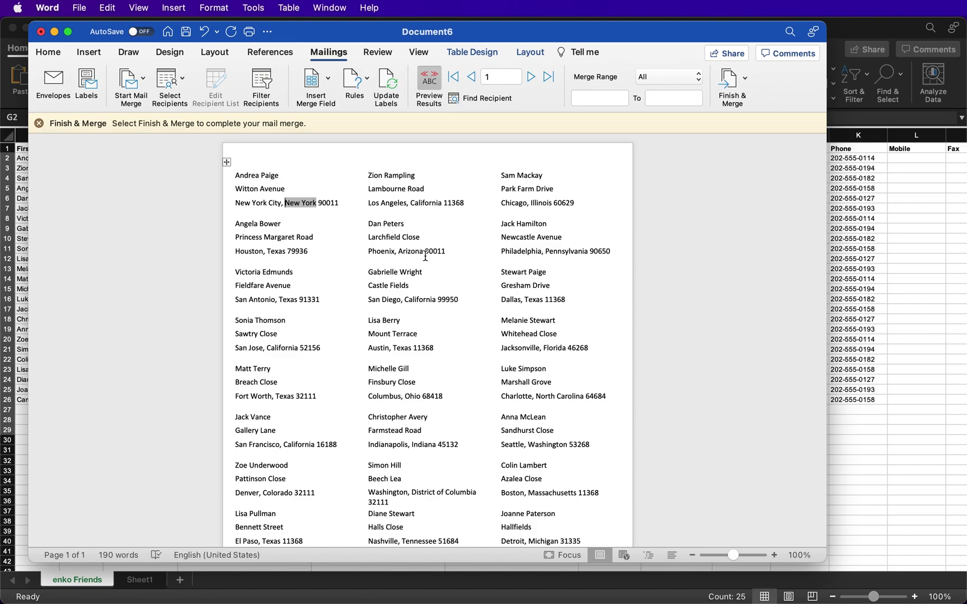
{"action": "scroll", "coordinate": [425, 256], "scroll_direction": "down", "scroll_amount": 5}
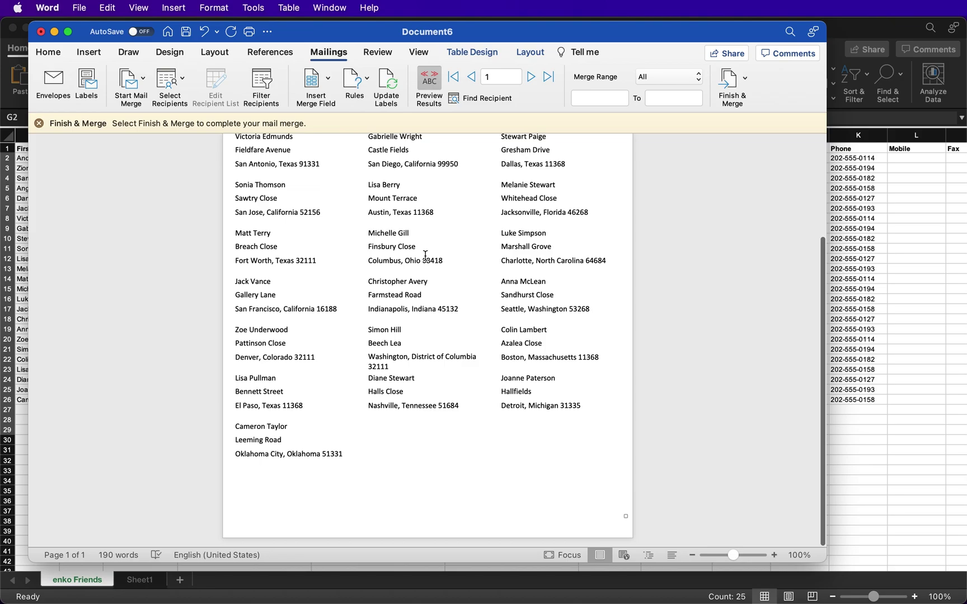
Print the merged label sheet to a PDF named 'enko family' in Documents.
{"action": "scroll", "coordinate": [425, 256], "scroll_direction": "up", "scroll_amount": 5}
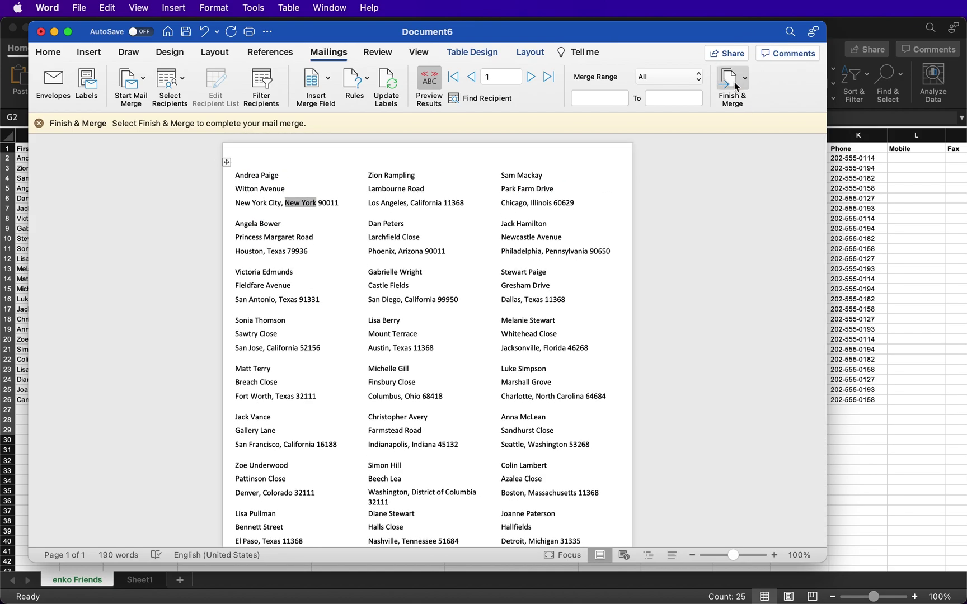
{"action": "left_click", "coordinate": [734, 85]}
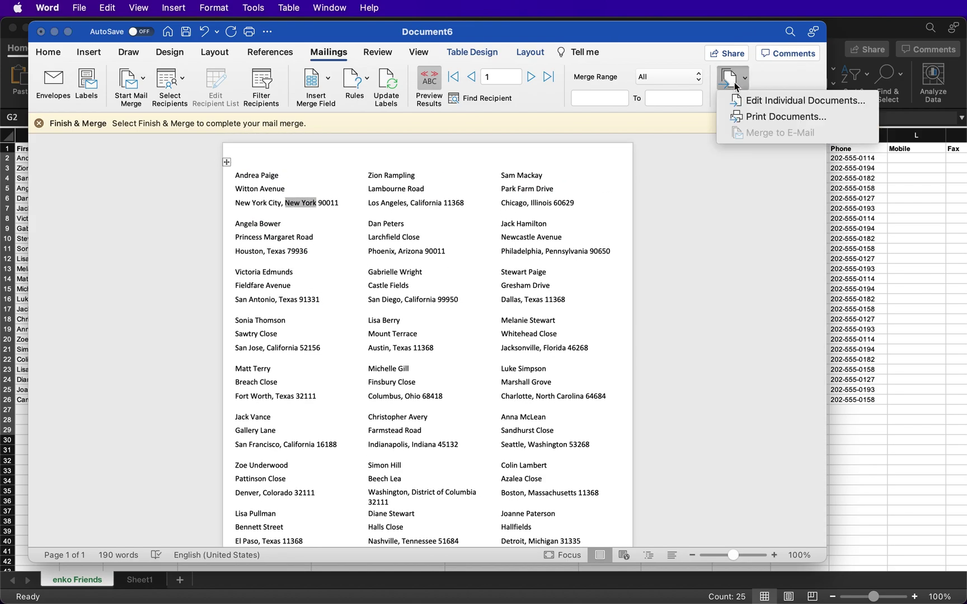
{"action": "left_click", "coordinate": [794, 117]}
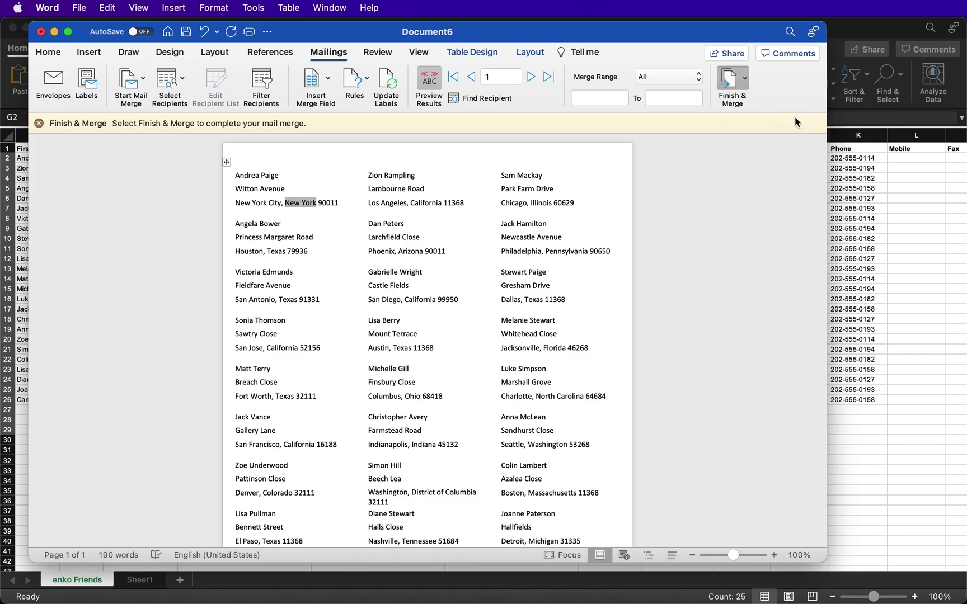
{"action": "left_click", "coordinate": [519, 96]}
{"action": "left_click", "coordinate": [617, 141]}
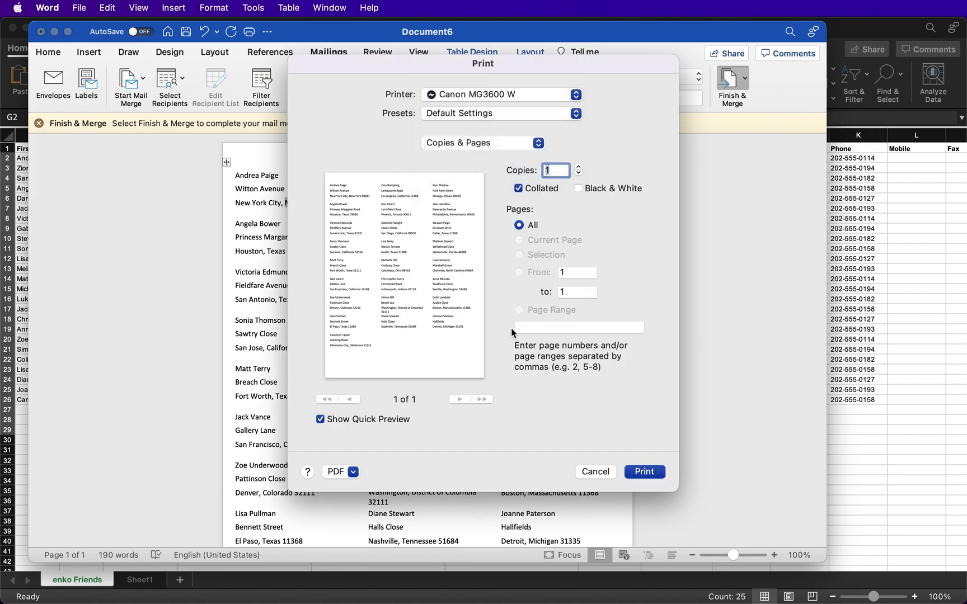
{"action": "left_click", "coordinate": [351, 477]}
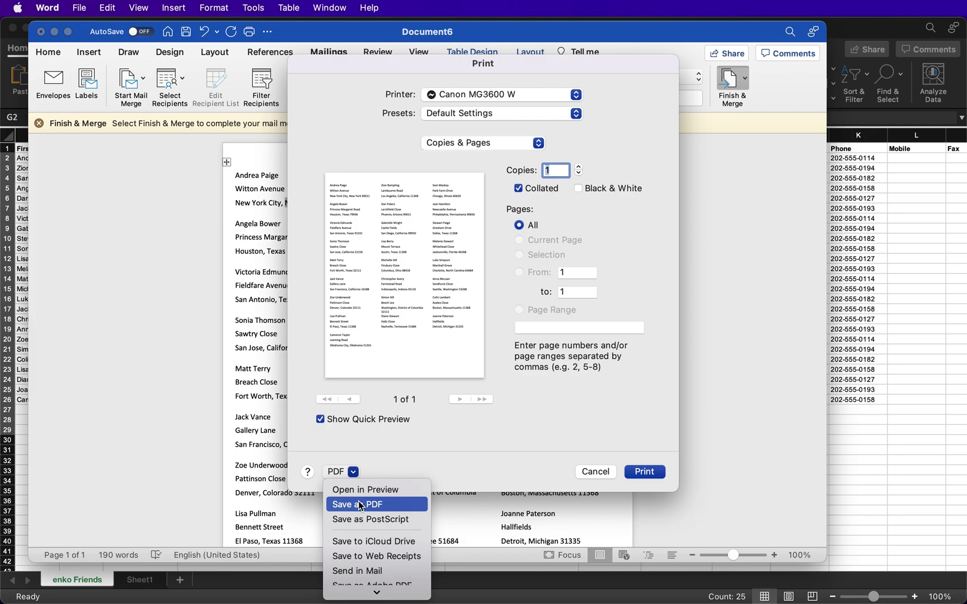
{"action": "left_click", "coordinate": [360, 504]}
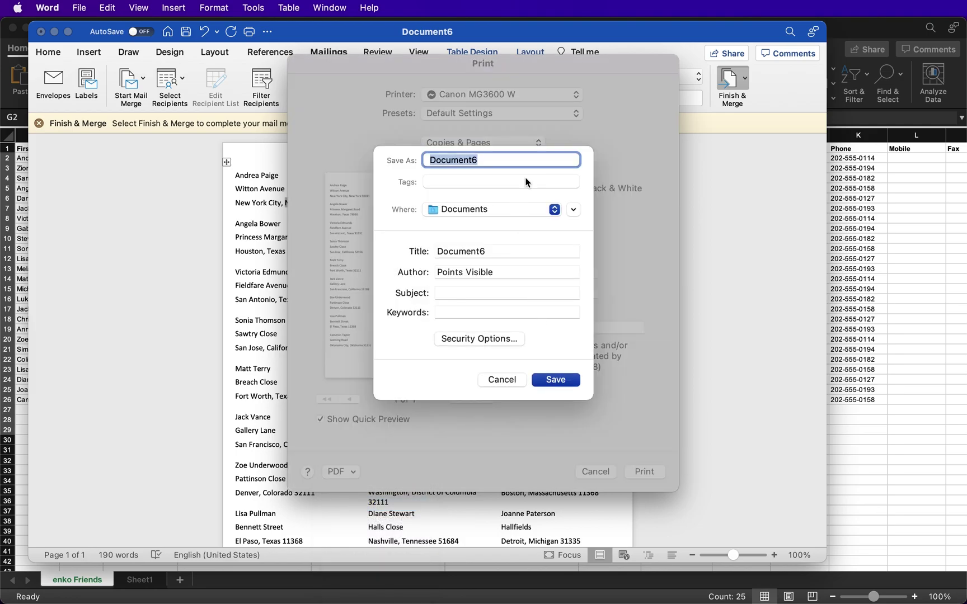
{"action": "type", "text": "enko Friends"}
{"action": "key", "text": "Escape"}
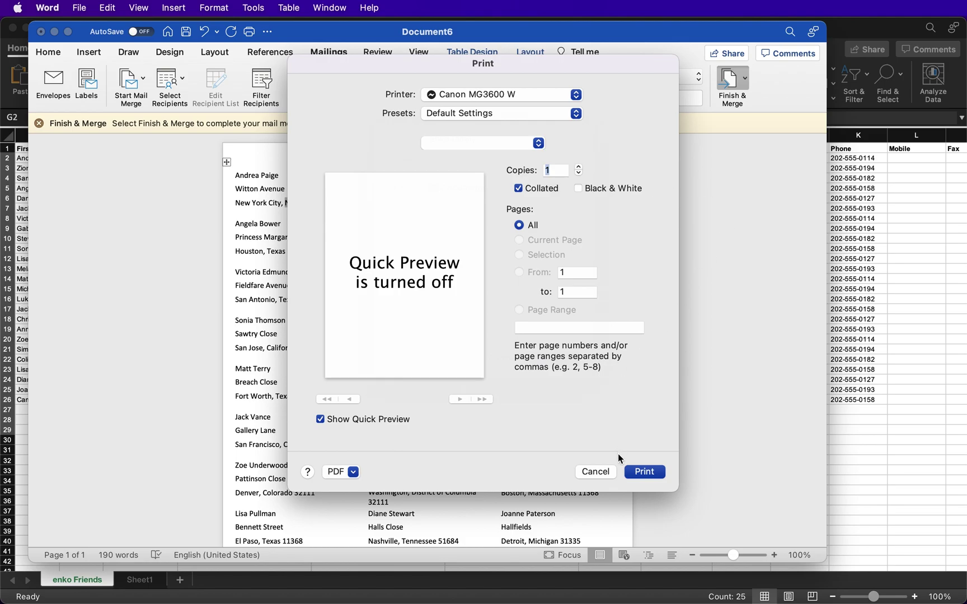
{"action": "left_click", "coordinate": [630, 474]}
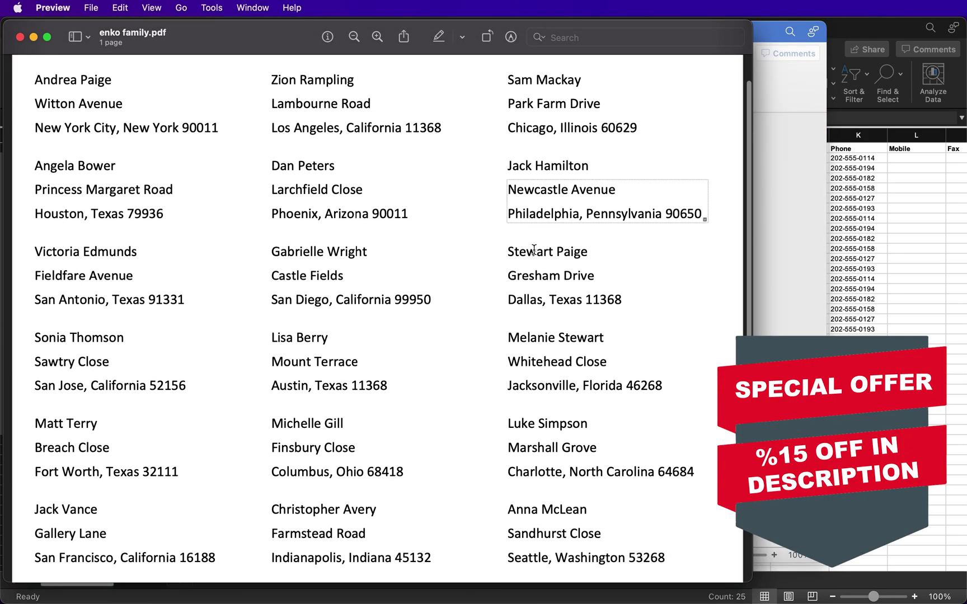
Scroll through enko family.pdf in Preview to check the merged address labels.
{"action": "scroll", "coordinate": [535, 251], "scroll_direction": "down", "scroll_amount": 5}
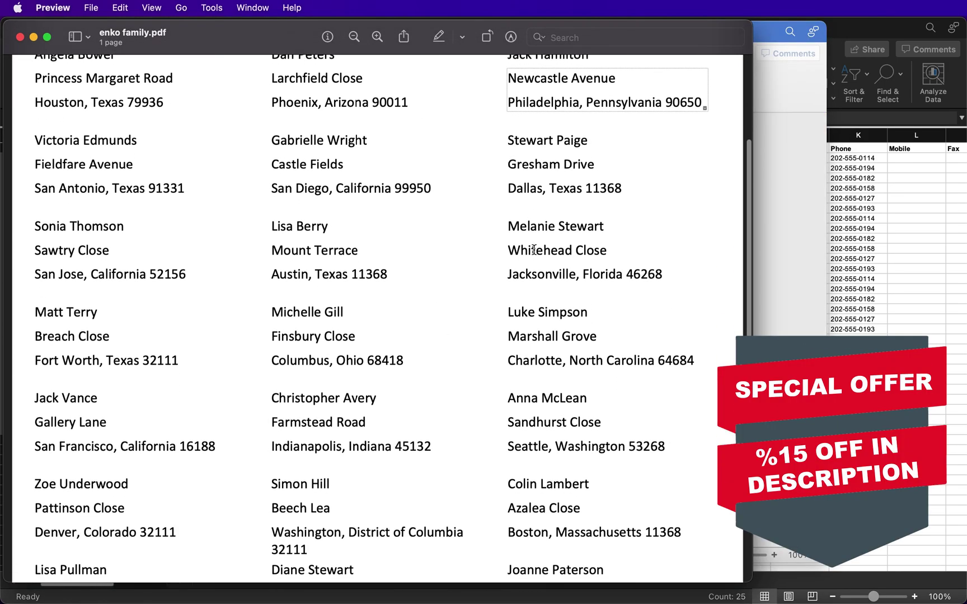
{"action": "scroll", "coordinate": [534, 250], "scroll_direction": "down", "scroll_amount": 8}
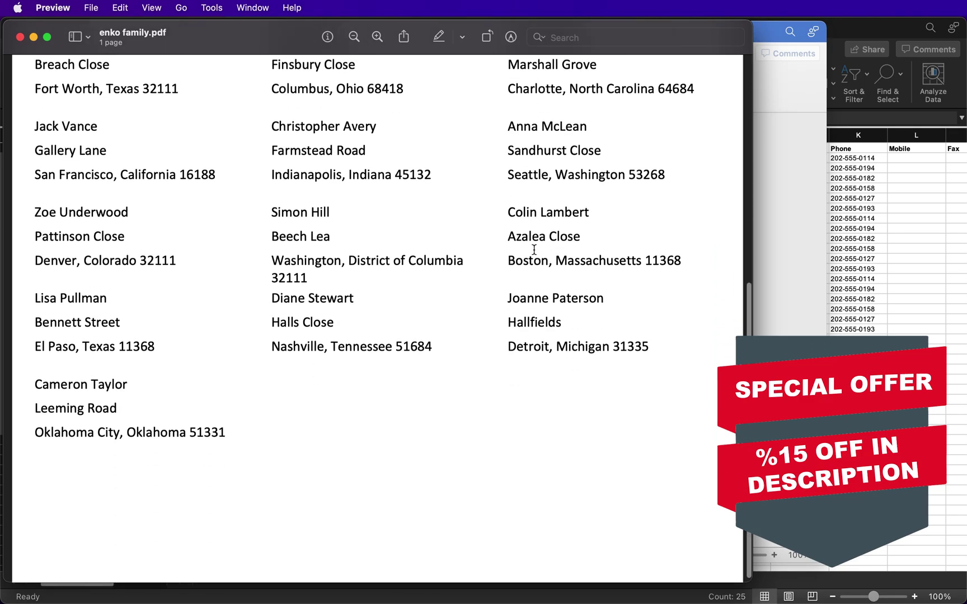
{"action": "scroll", "coordinate": [534, 250], "scroll_direction": "up", "scroll_amount": 3}
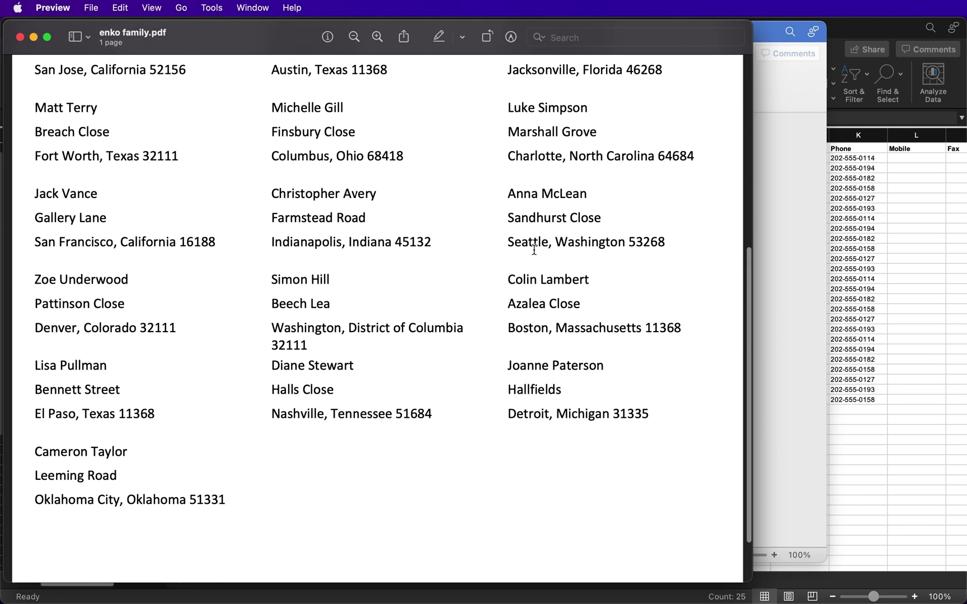
{"action": "scroll", "coordinate": [534, 250], "scroll_direction": "up", "scroll_amount": 6}
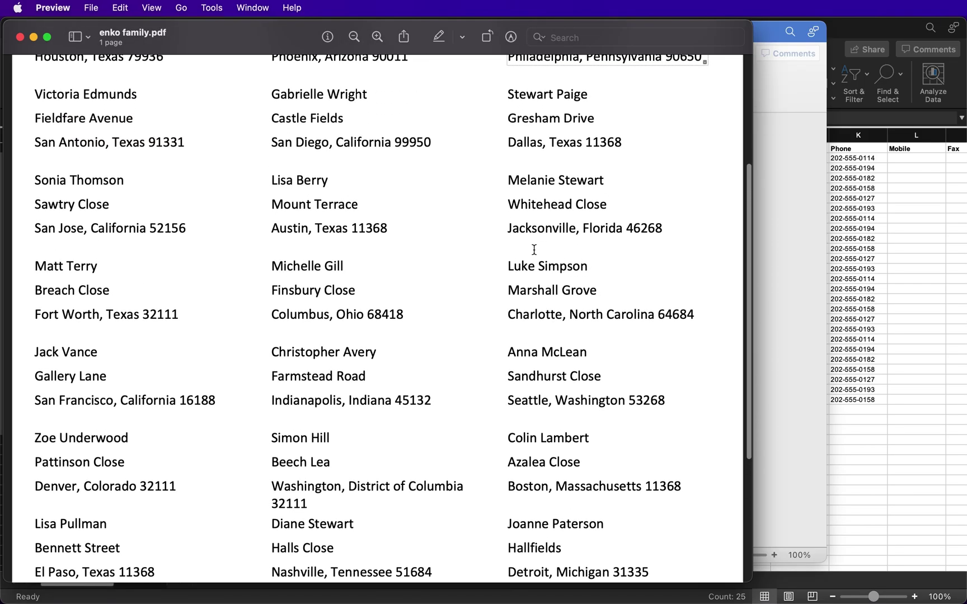